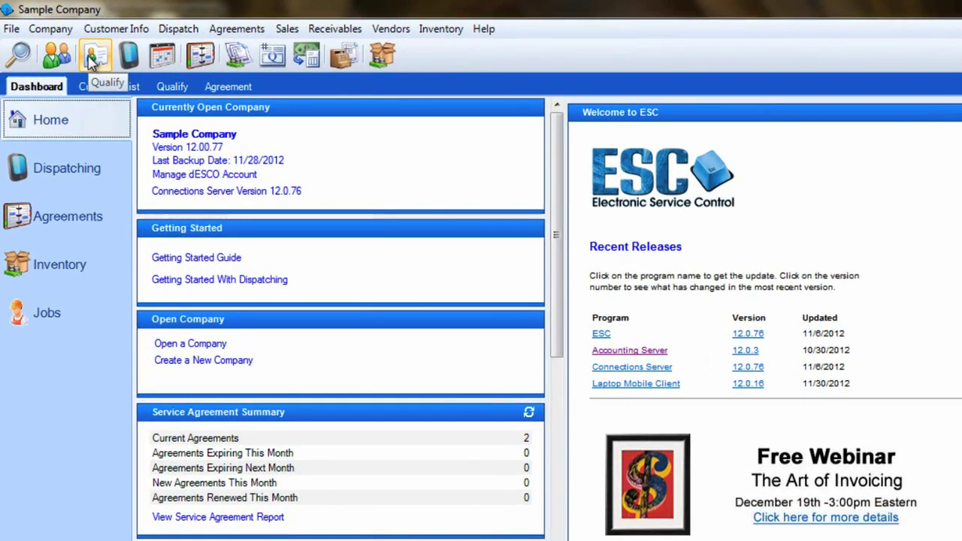
- Find the customer by name in Qualify and create a new agreement with a 1 Year period
left_click(91, 62)
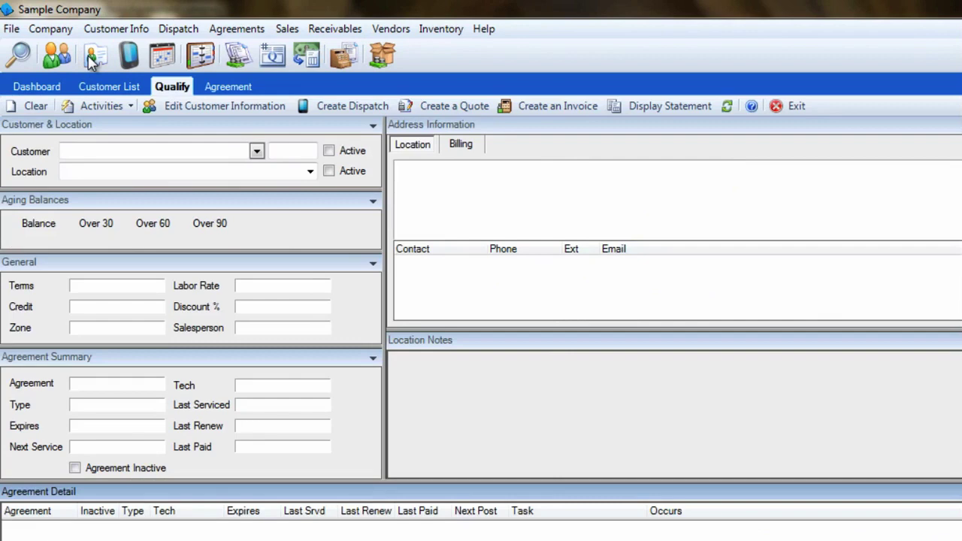
left_click(126, 151)
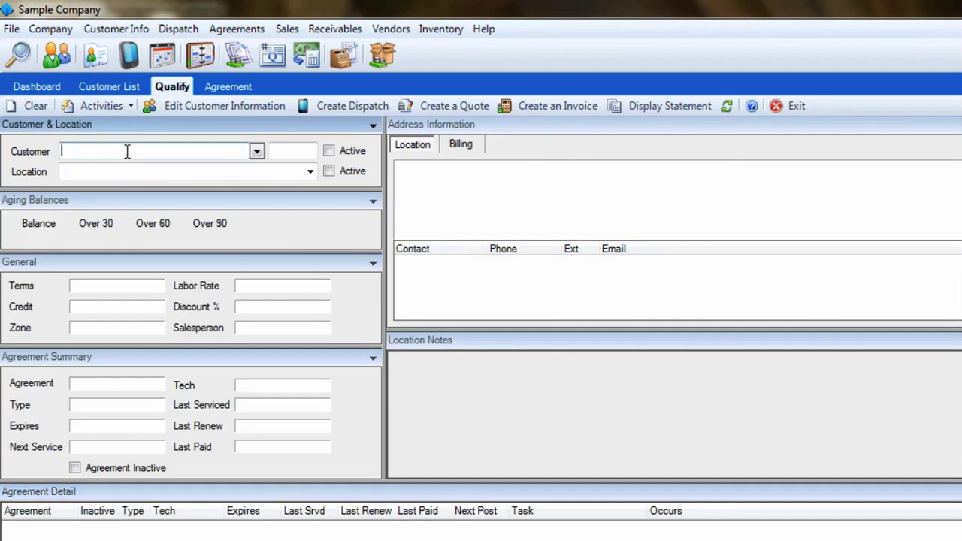
type("Yamada,Edward 0000005")
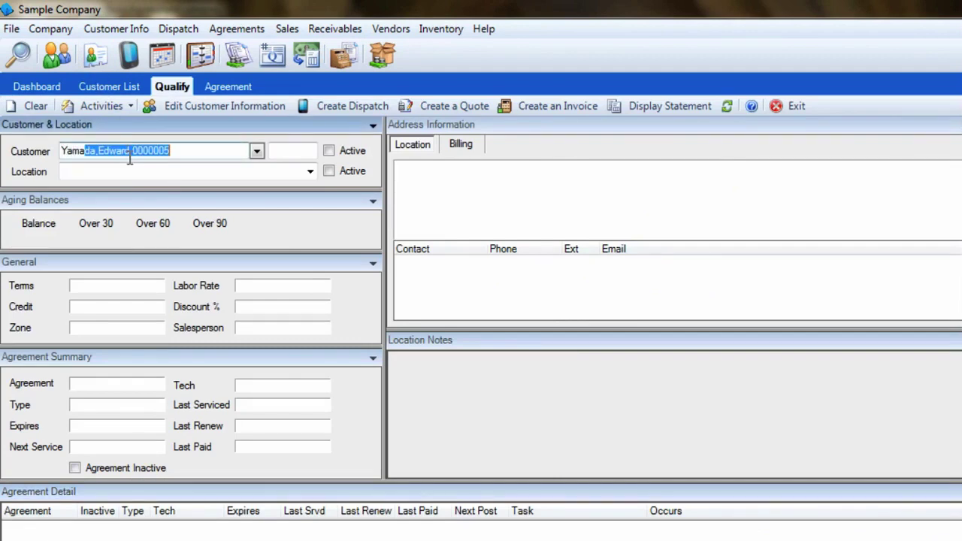
key("Tab")
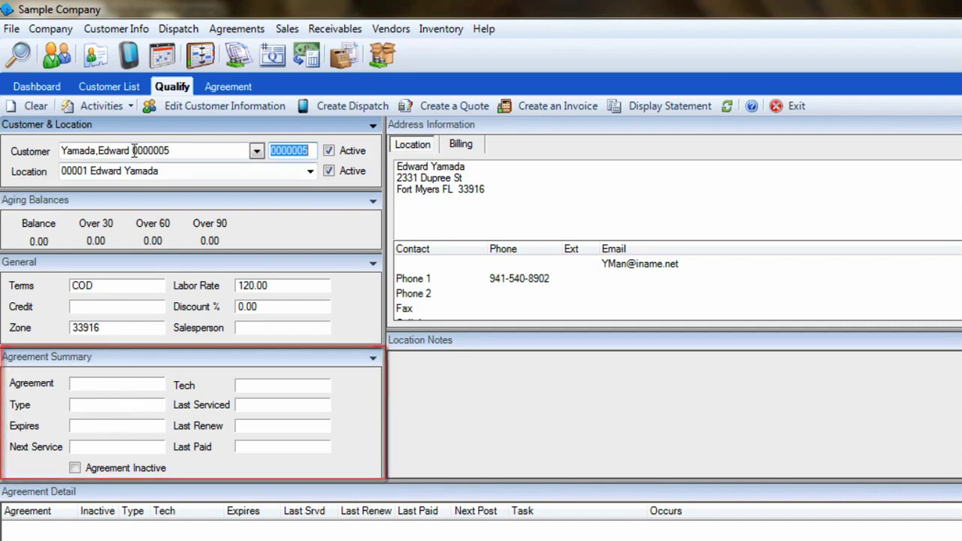
left_click(97, 105)
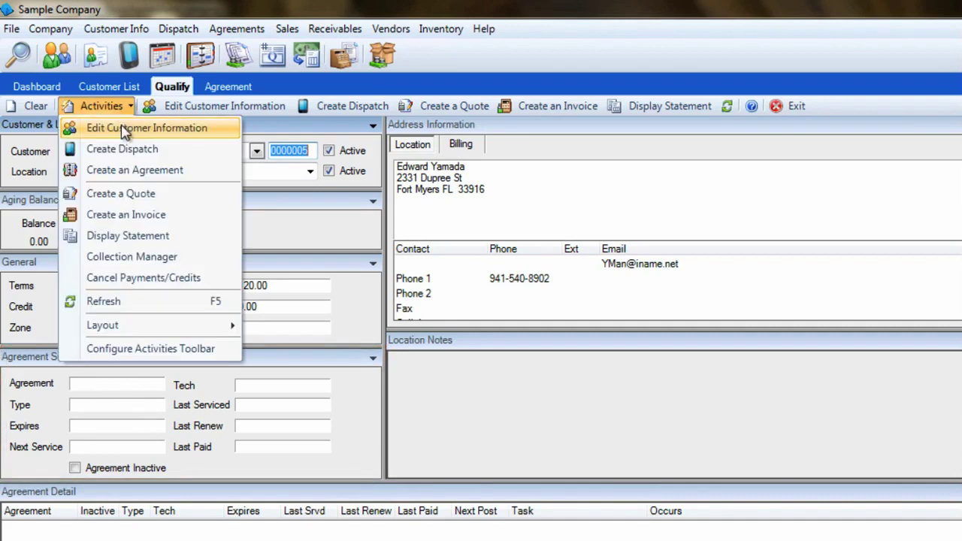
left_click(136, 170)
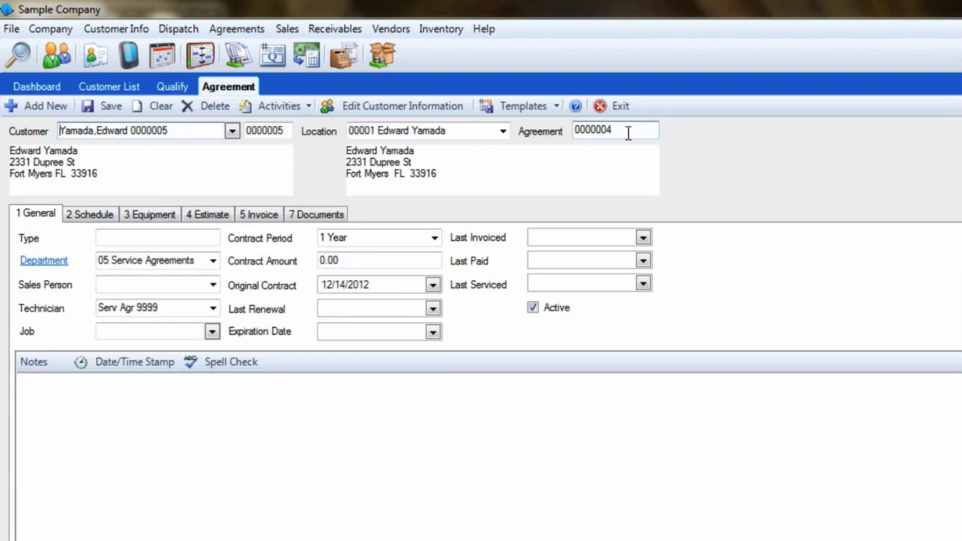
- Clear the form, find the customer by street number in the Customer List, and create an agreement
left_click(157, 109)
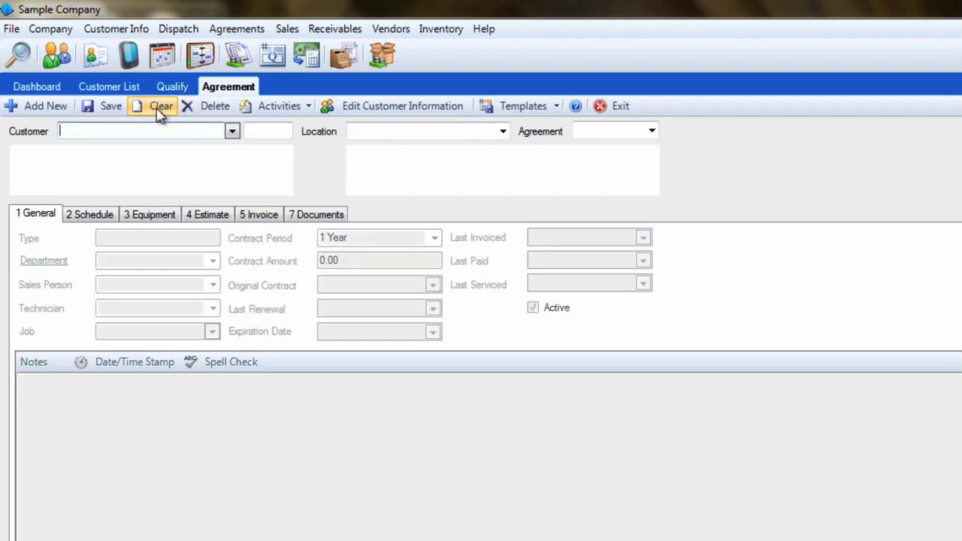
left_click(21, 59)
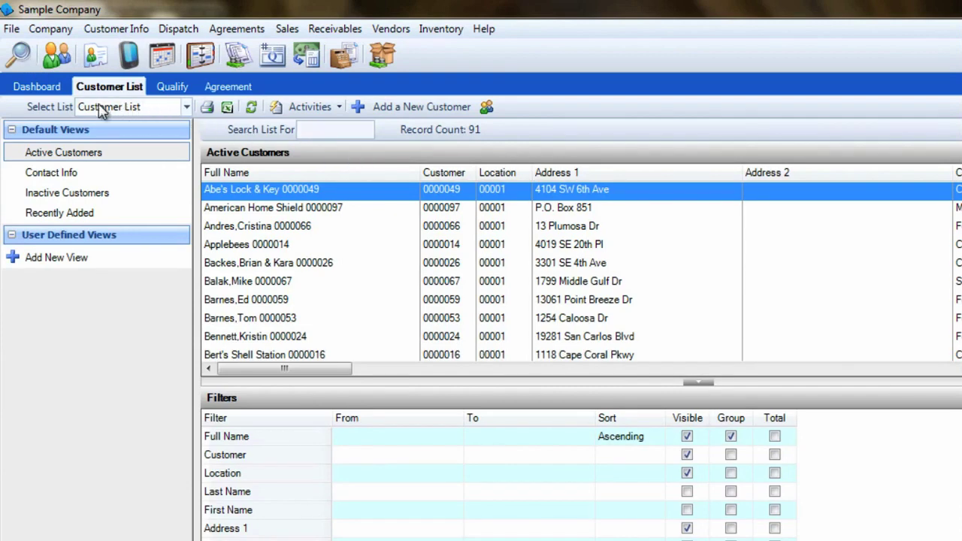
left_click(318, 127)
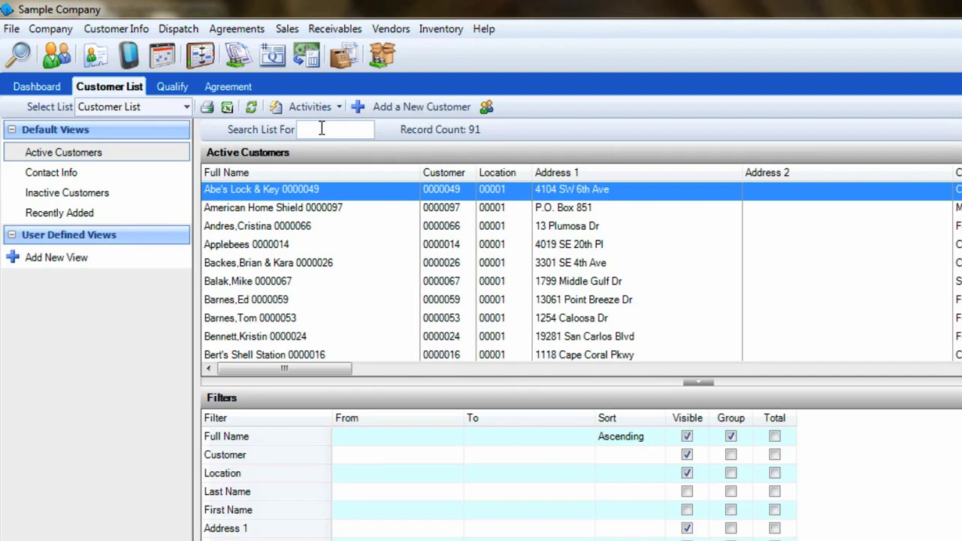
type("2331")
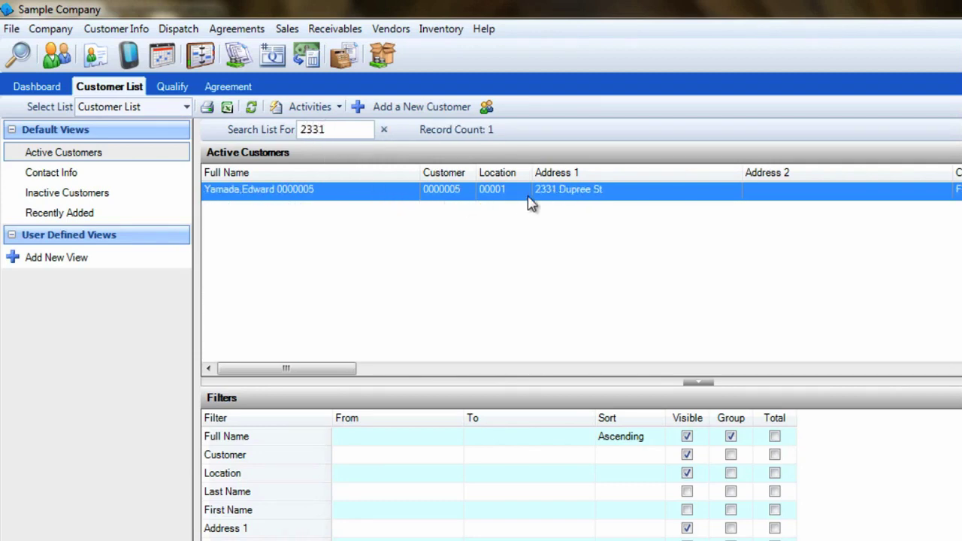
right_click(591, 201)
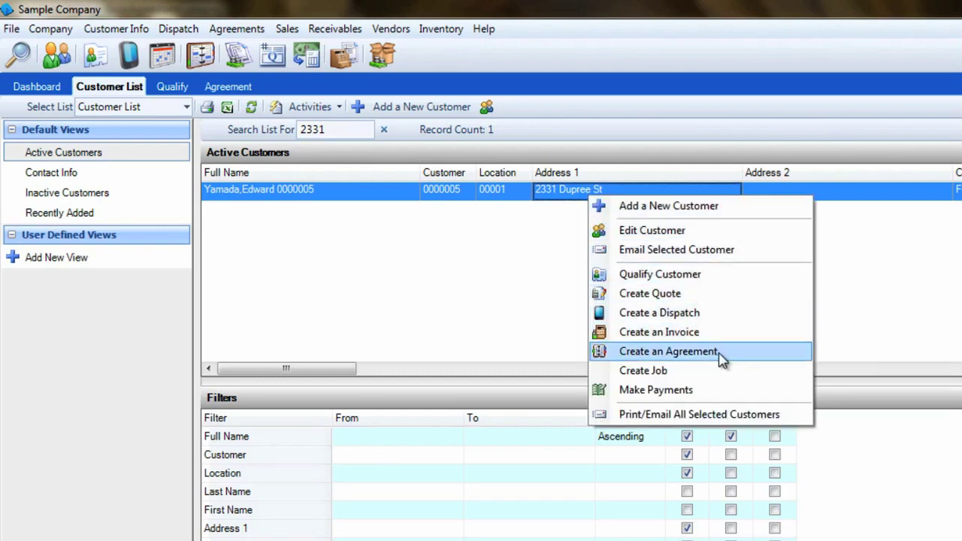
left_click(668, 351)
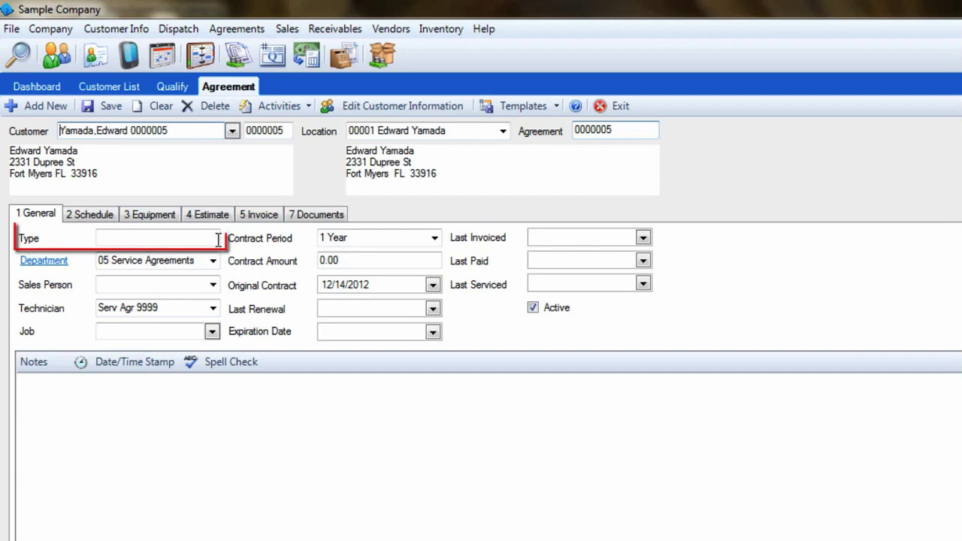
- Enter GLD as the agreement type and keep 05 Service Agreements as the department
left_click(195, 241)
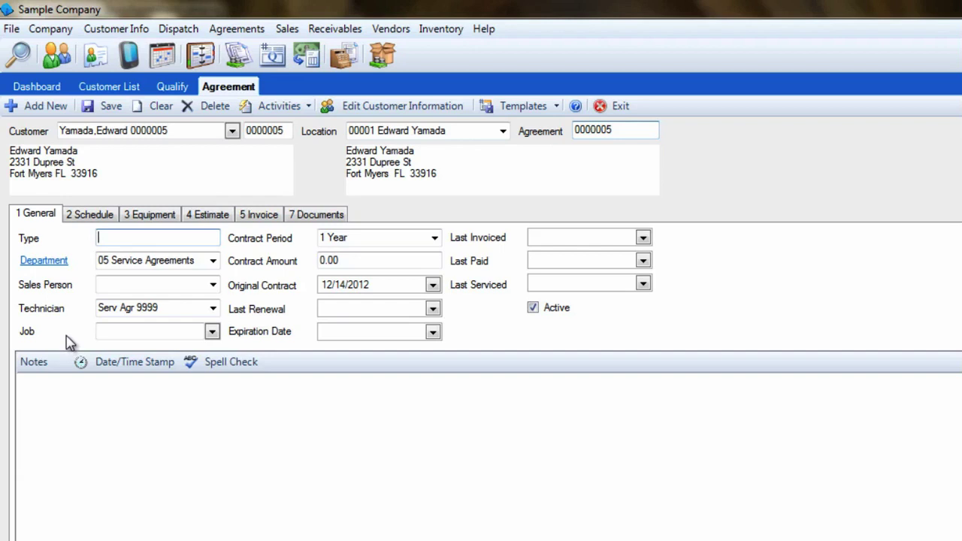
type("GLD")
key("Tab")
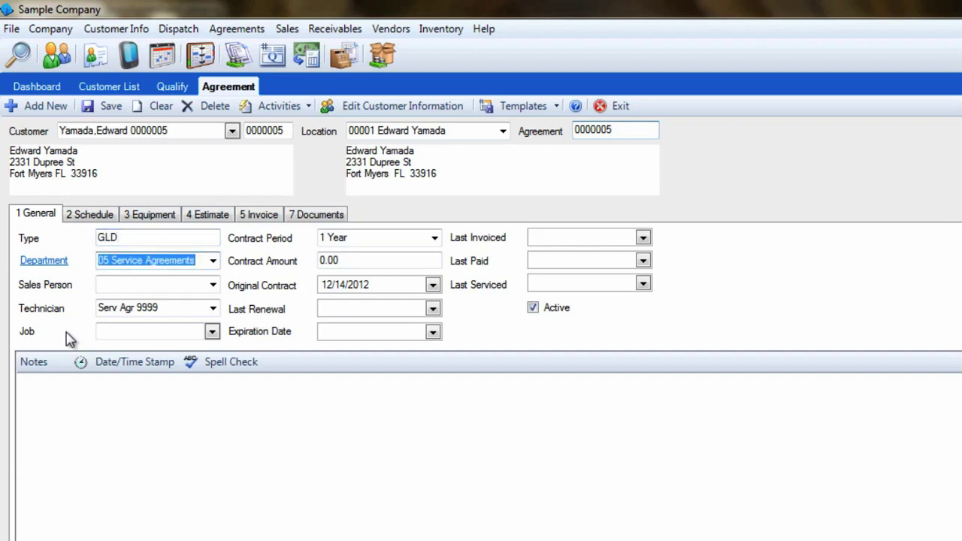
left_click(214, 263)
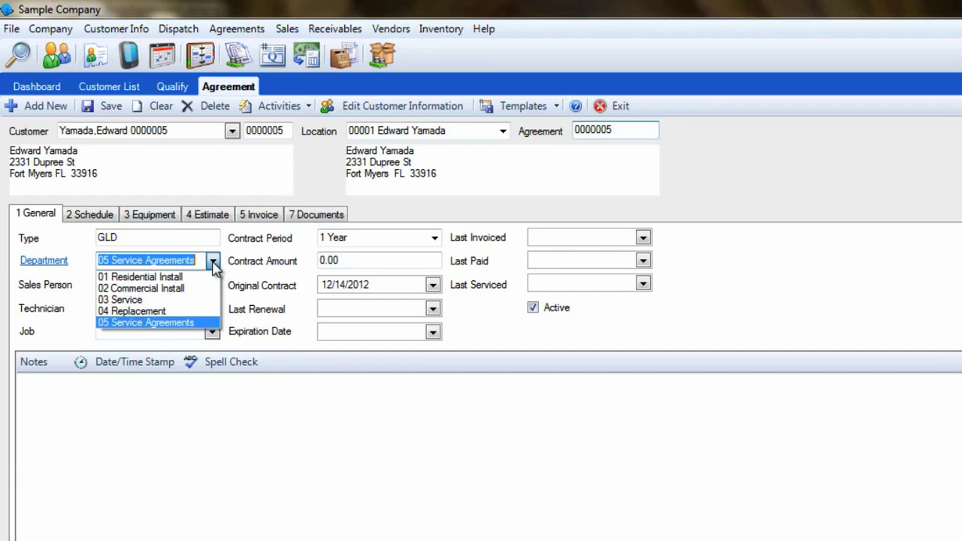
left_click(203, 325)
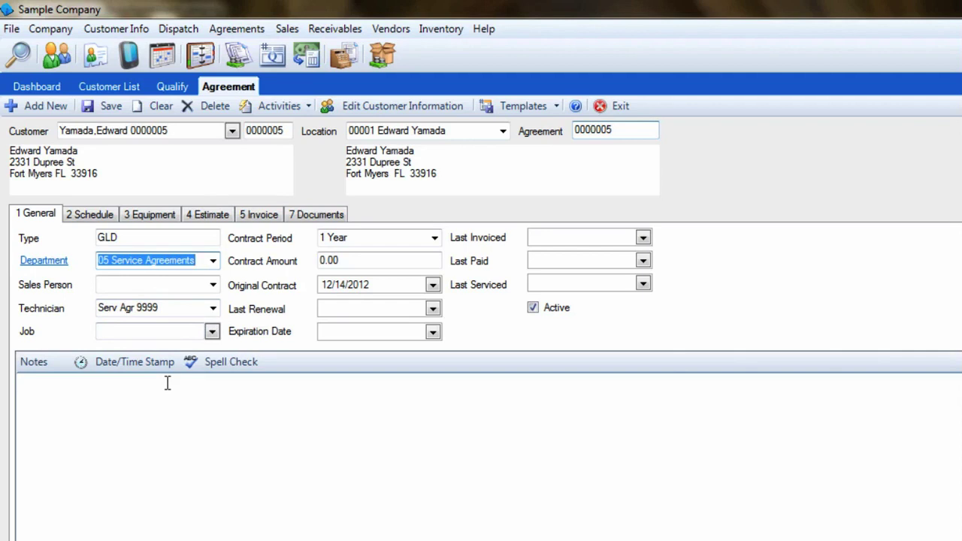
left_click(214, 285)
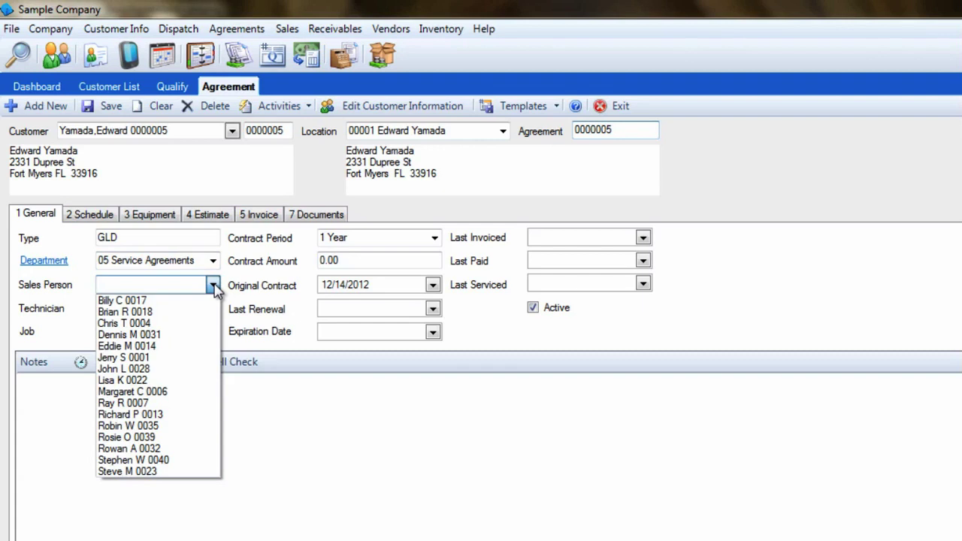
left_click(215, 287)
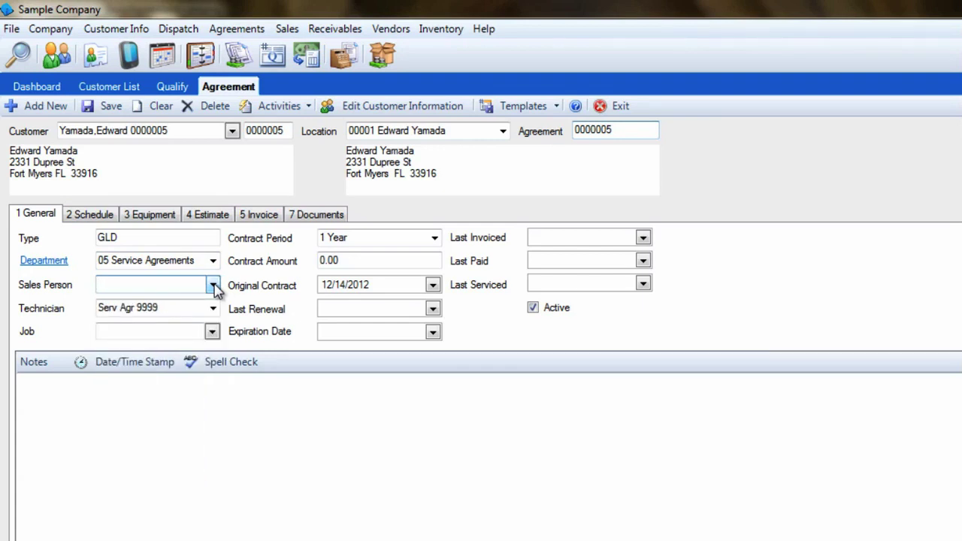
left_click(174, 308)
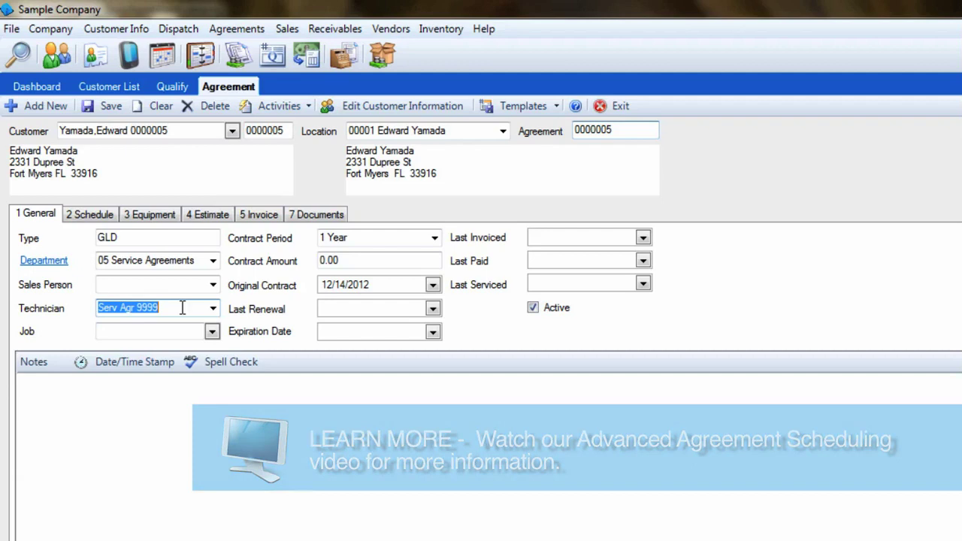
- Keep the contract period at 1 Year and set the original contract date to 12/10/2012
left_click(434, 239)
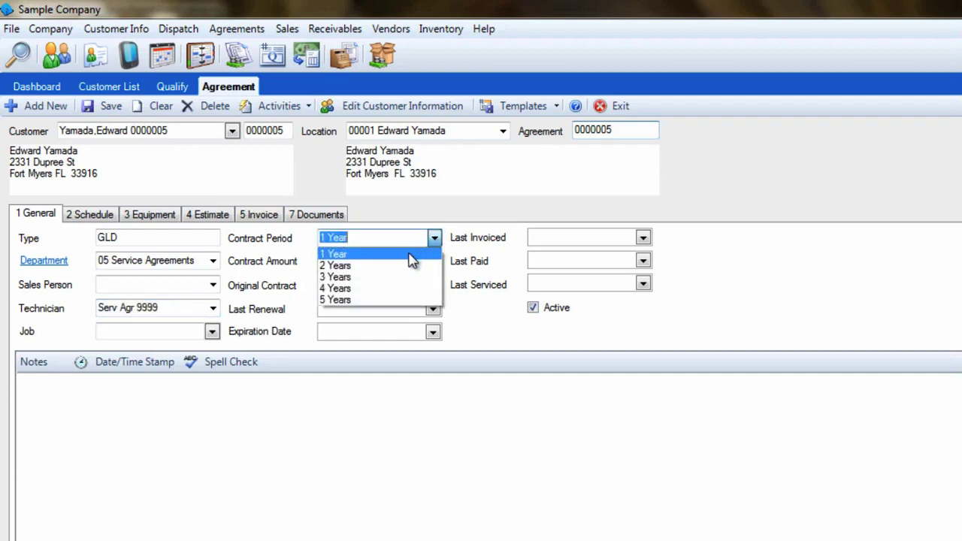
left_click(411, 256)
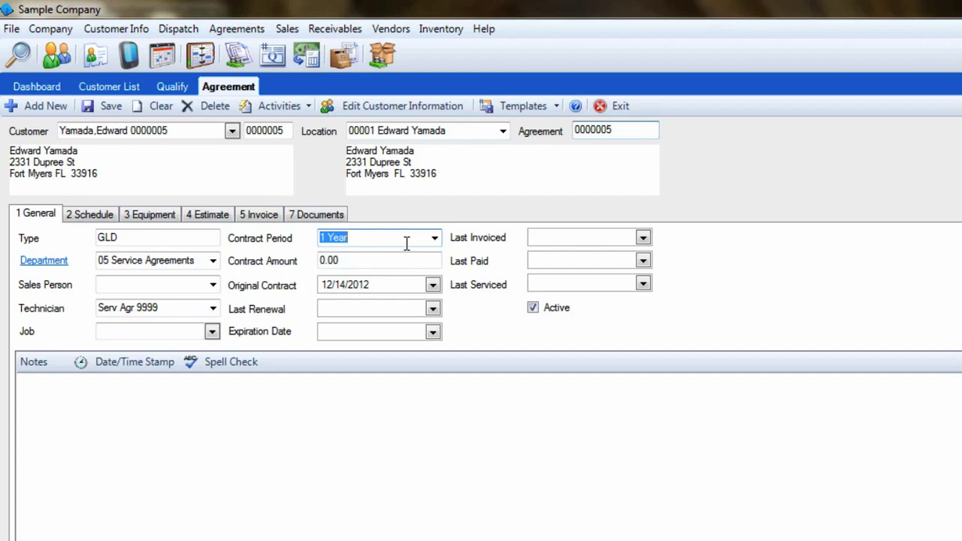
left_click(434, 287)
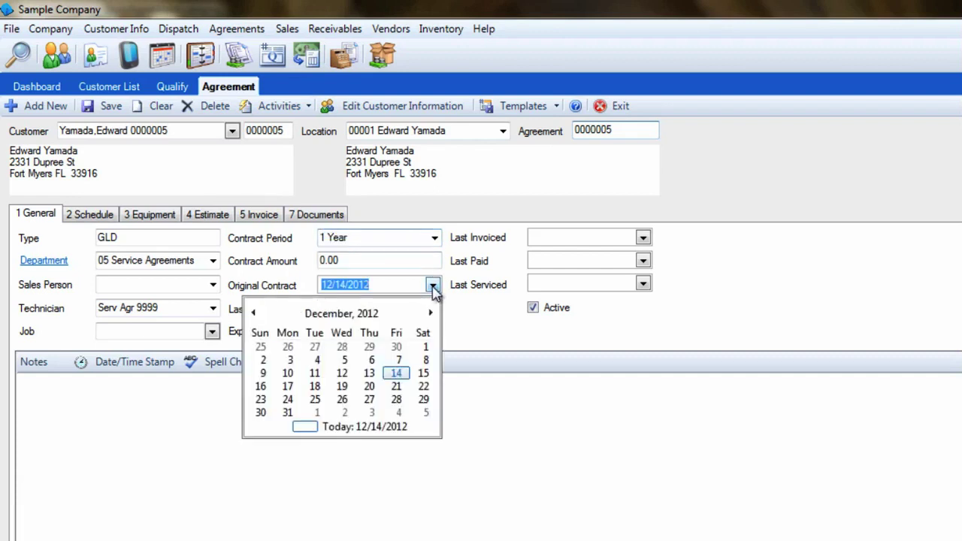
left_click(290, 373)
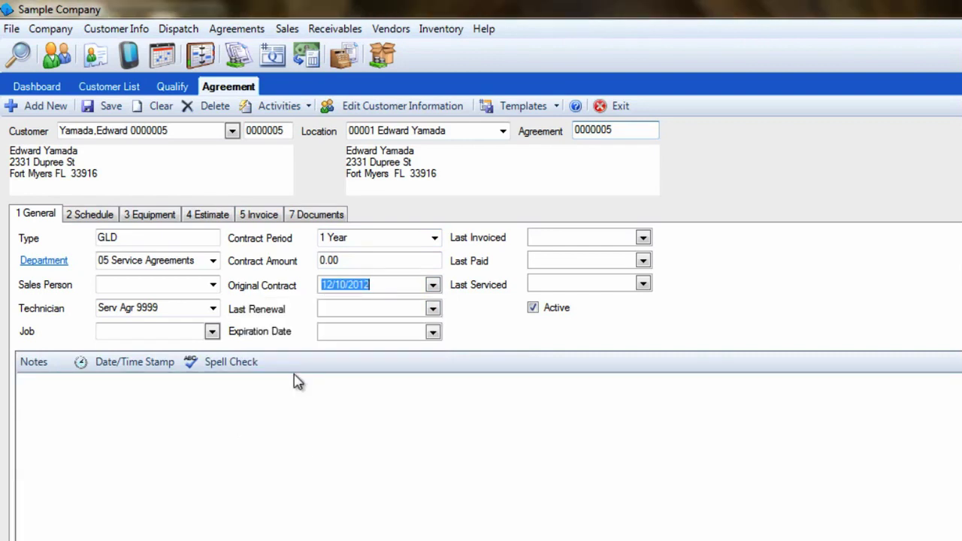
- Confirm the expiration date is 12/10/2013
key("Tab")
key("Tab")
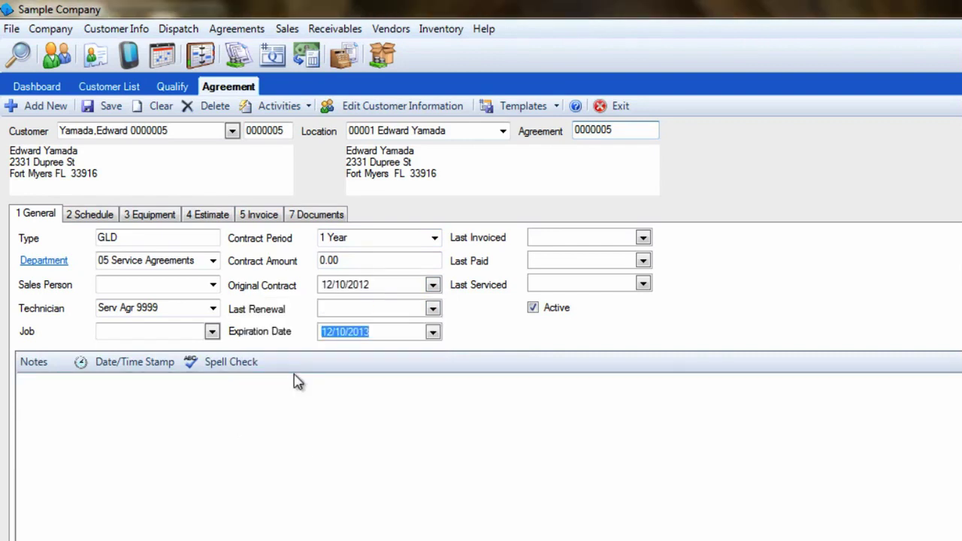
key("Tab")
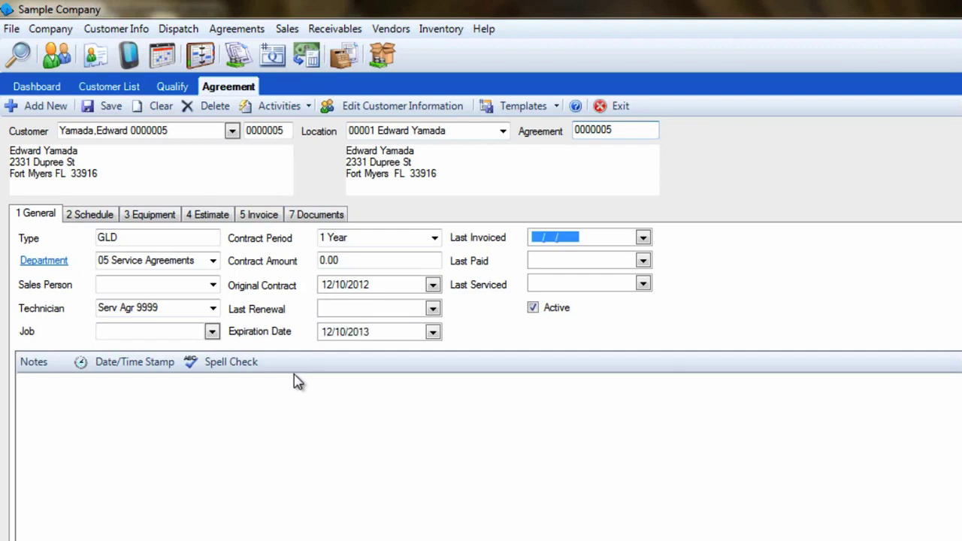
left_click(402, 333)
left_click(432, 332)
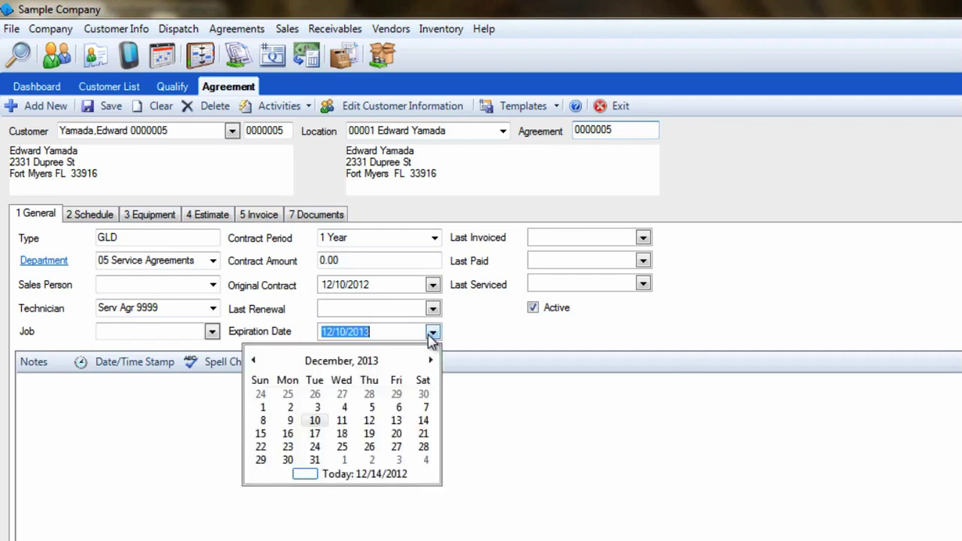
left_click(432, 335)
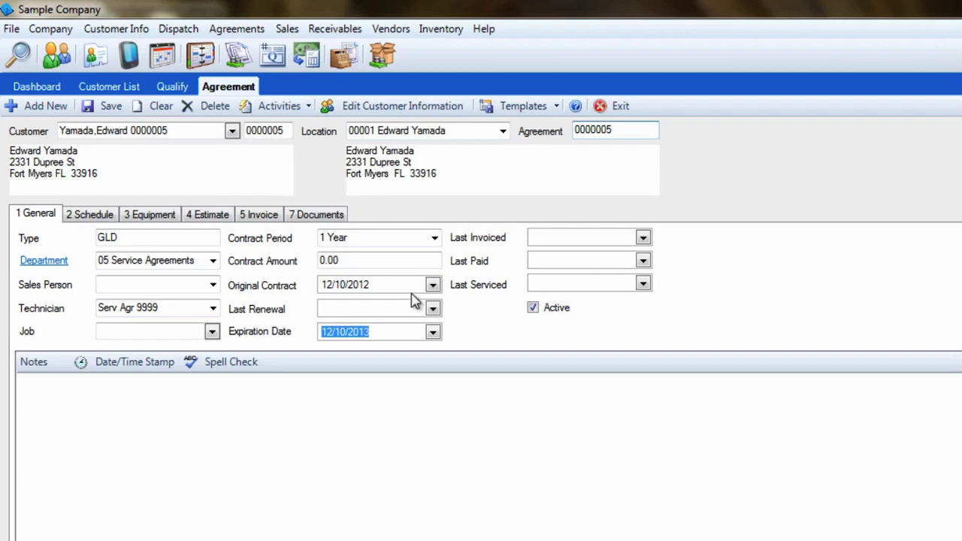
- Add a 300 Clean and check schedule item recurring in Mar and Sep, with Dec unticked
left_click(101, 220)
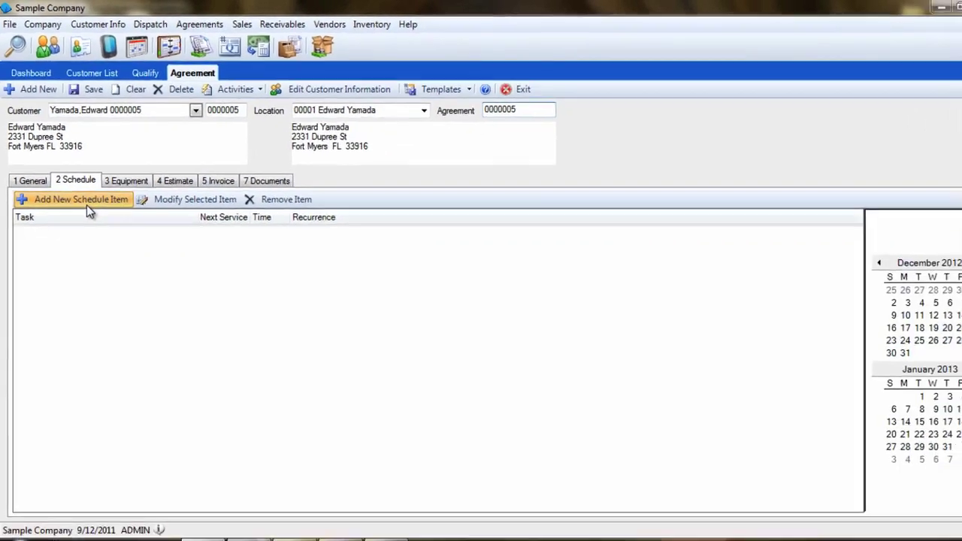
left_click(84, 202)
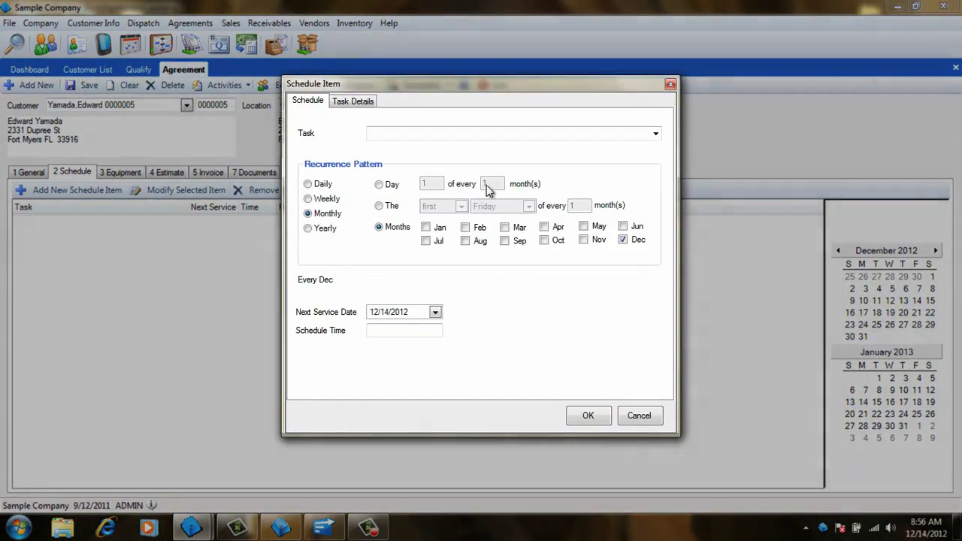
left_click(656, 134)
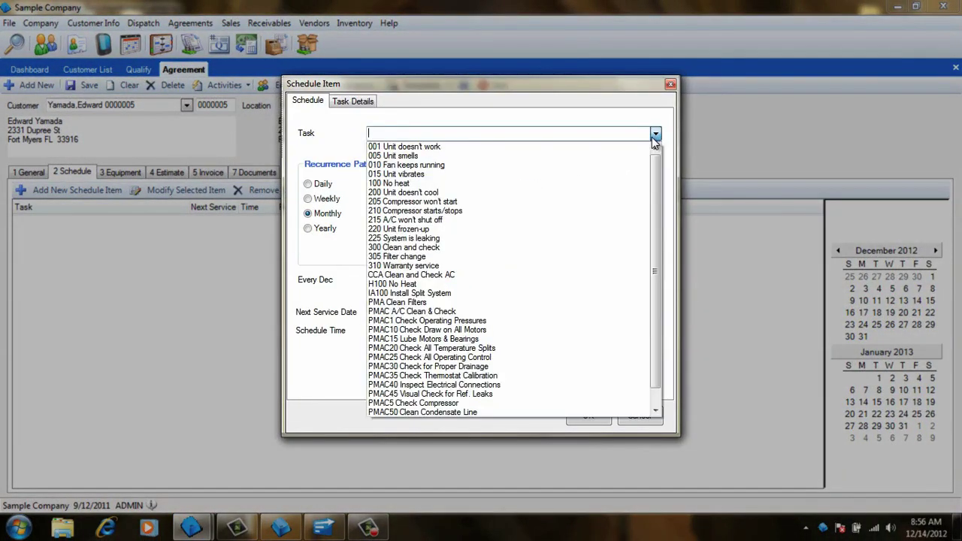
left_click(489, 246)
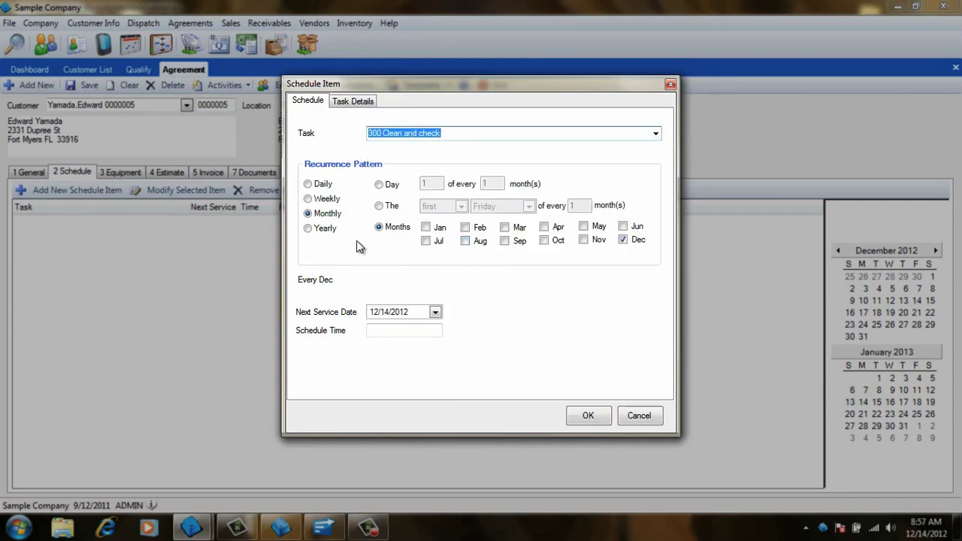
left_click(504, 227)
left_click(505, 241)
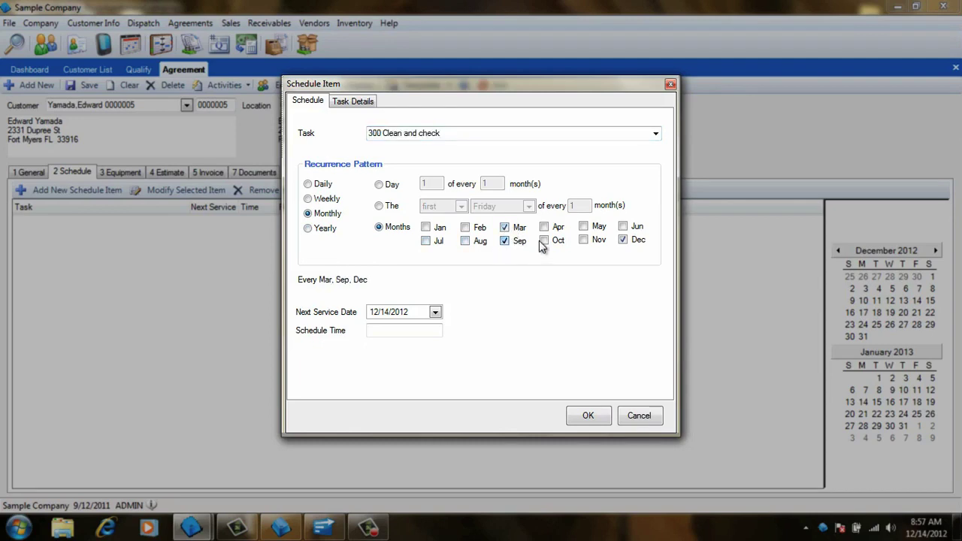
left_click(623, 240)
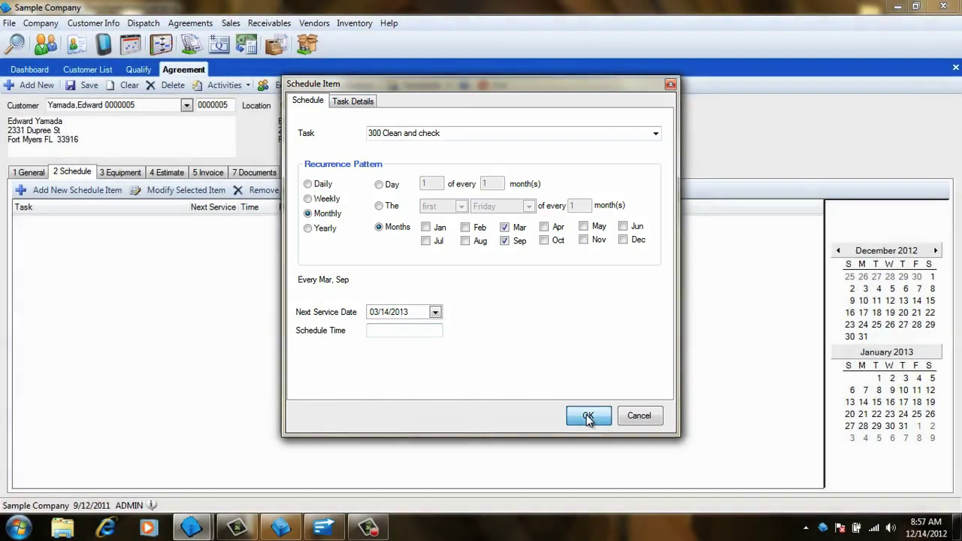
- Save the schedule item and mark the TRANE VS4-2000 and WHITE ROGERS T-1200 units as covered
left_click(587, 417)
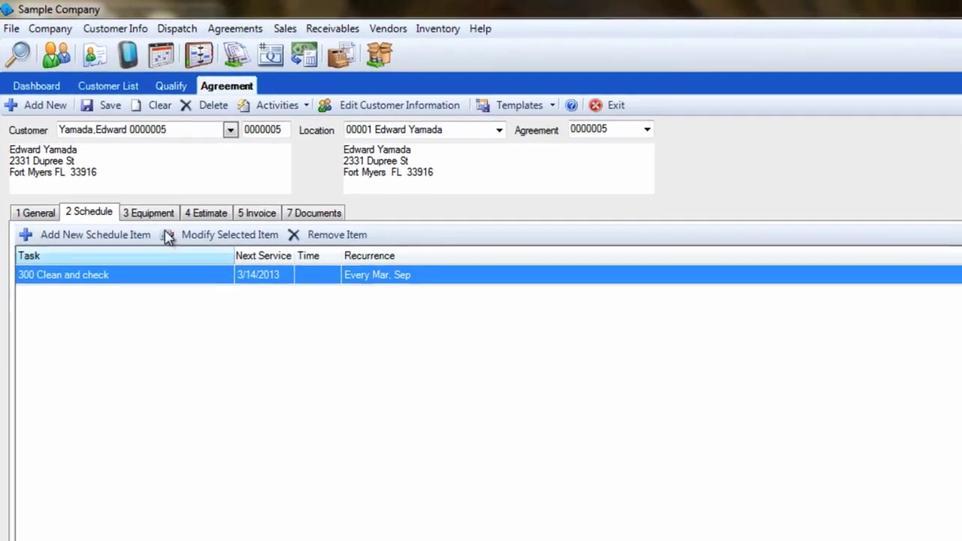
left_click(118, 173)
left_click(23, 273)
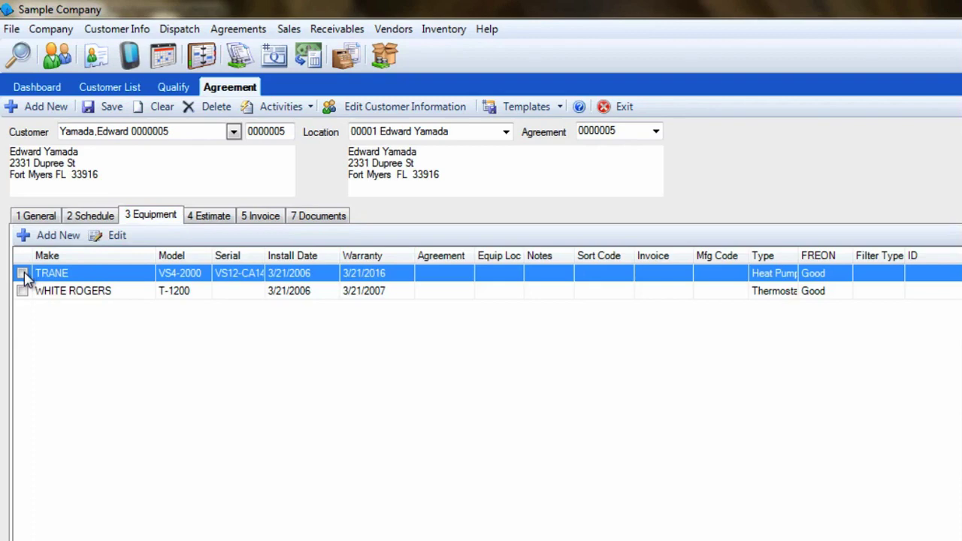
left_click(22, 292)
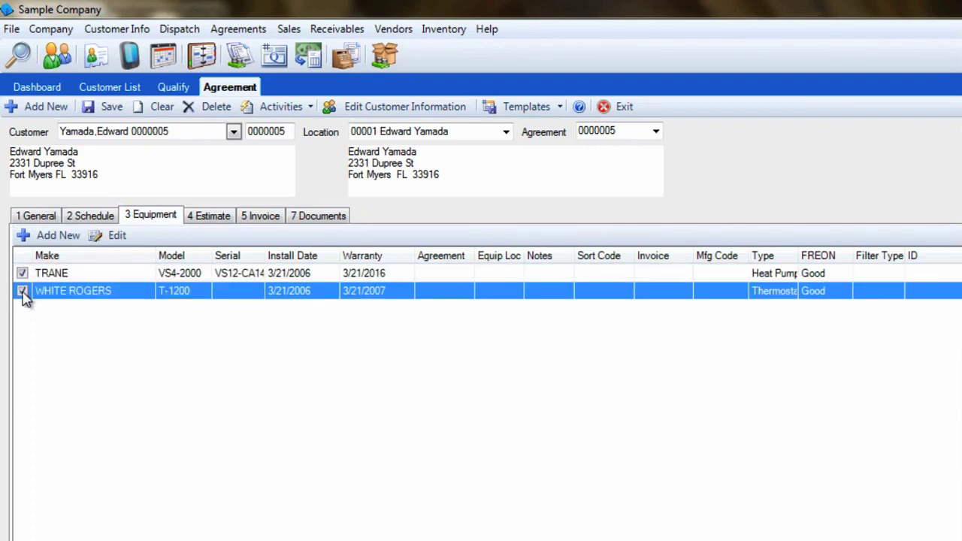
left_click(41, 237)
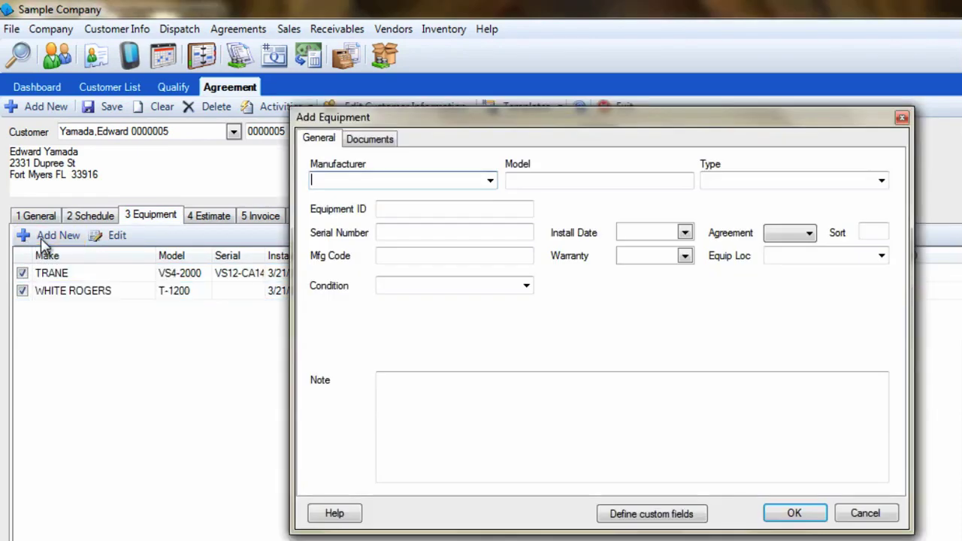
left_click(857, 513)
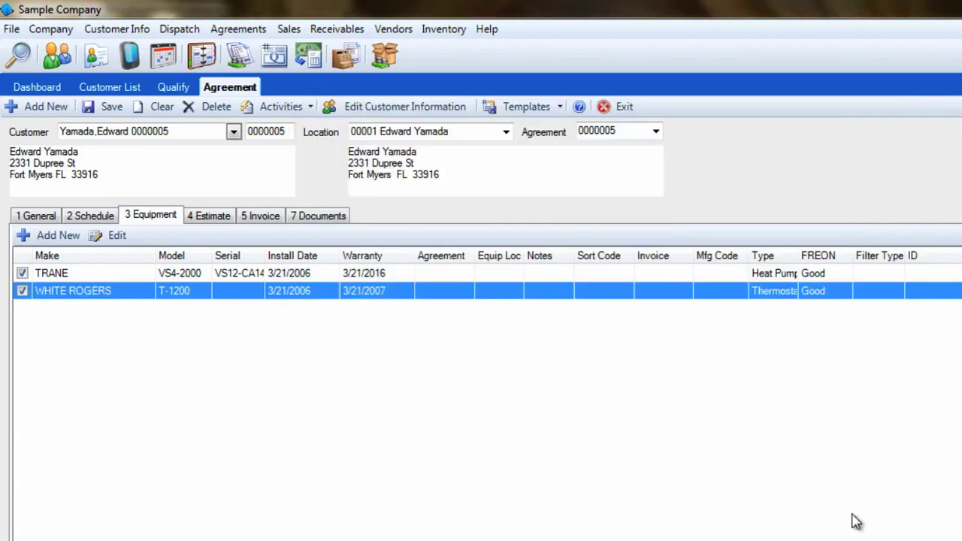
- Post the Preventative Maintenance Agreement invoice line in August at a price of 240.00
left_click(276, 226)
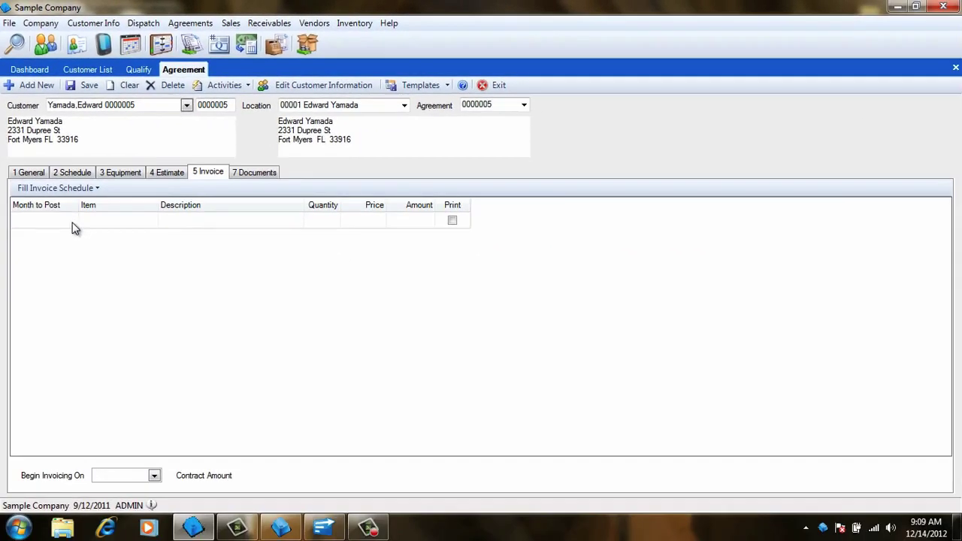
left_click(72, 223)
left_click(73, 220)
scroll(68, 293, "down", 2)
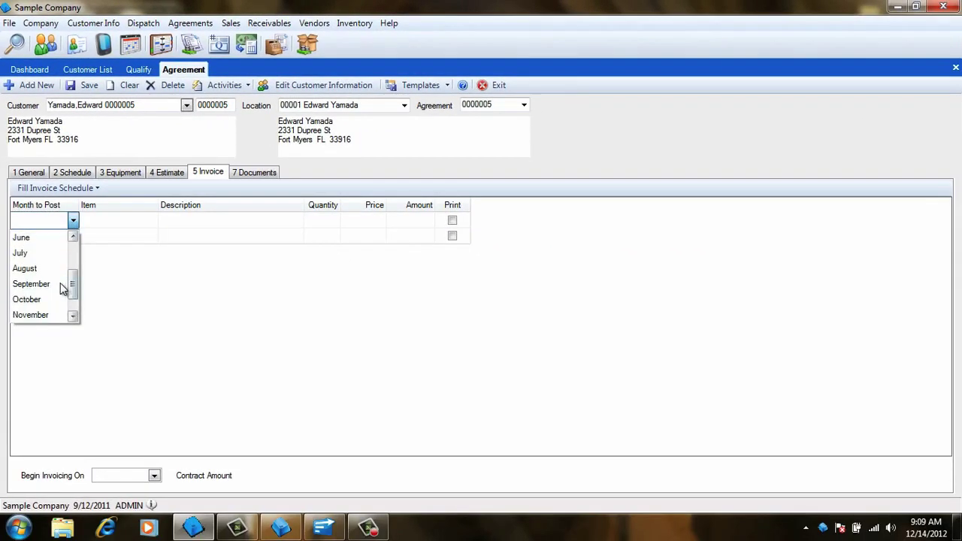
left_click(53, 268)
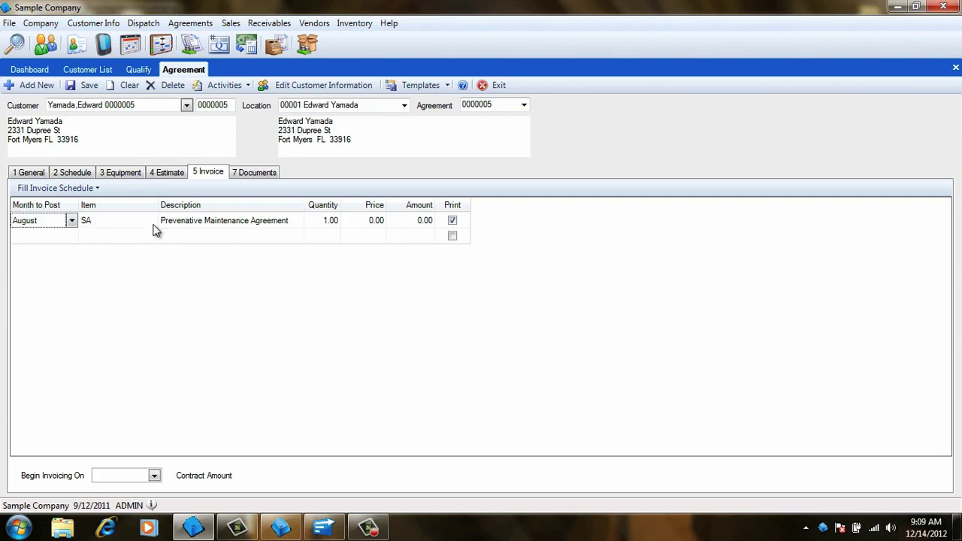
left_click(358, 224)
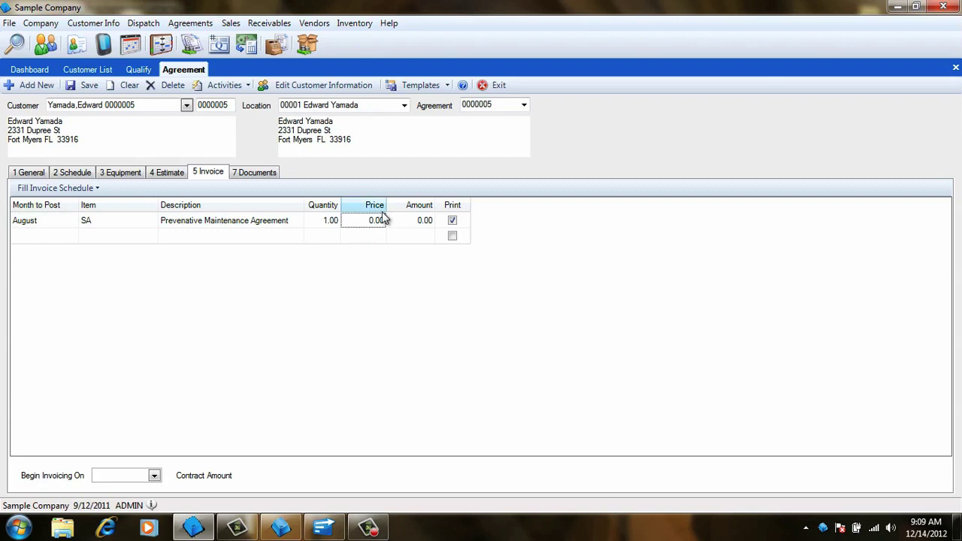
type("240.00")
key("Tab")
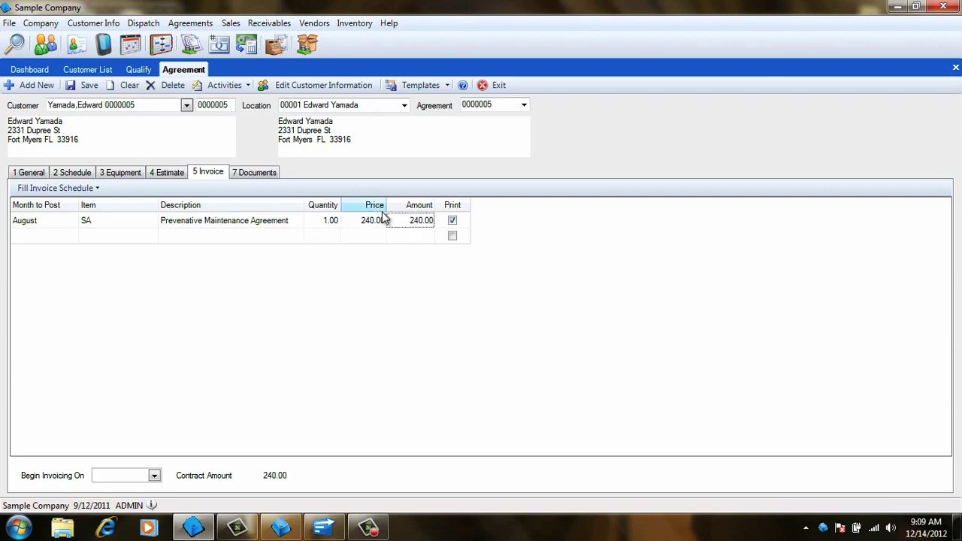
- Set invoicing to begin on 12/14/2012 and save the agreement
left_click(154, 475)
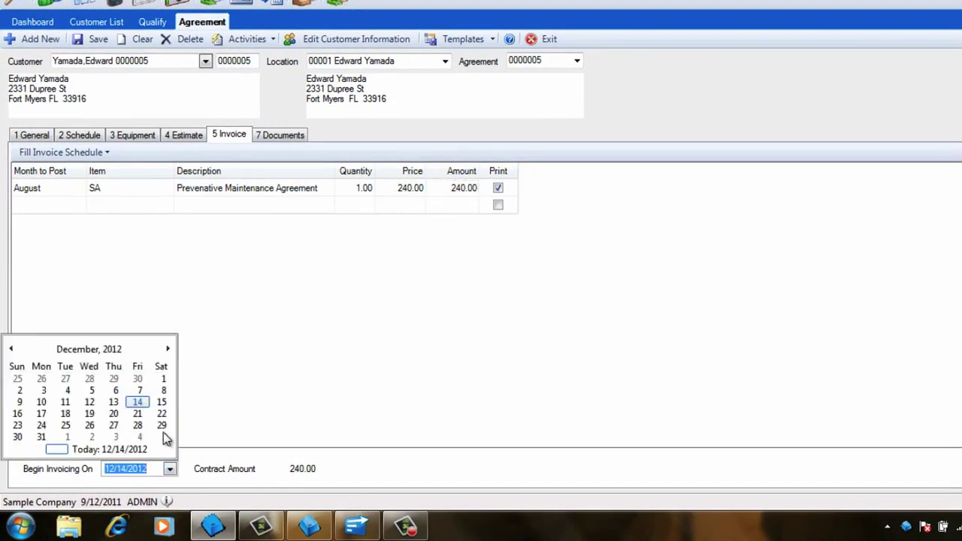
left_click(140, 403)
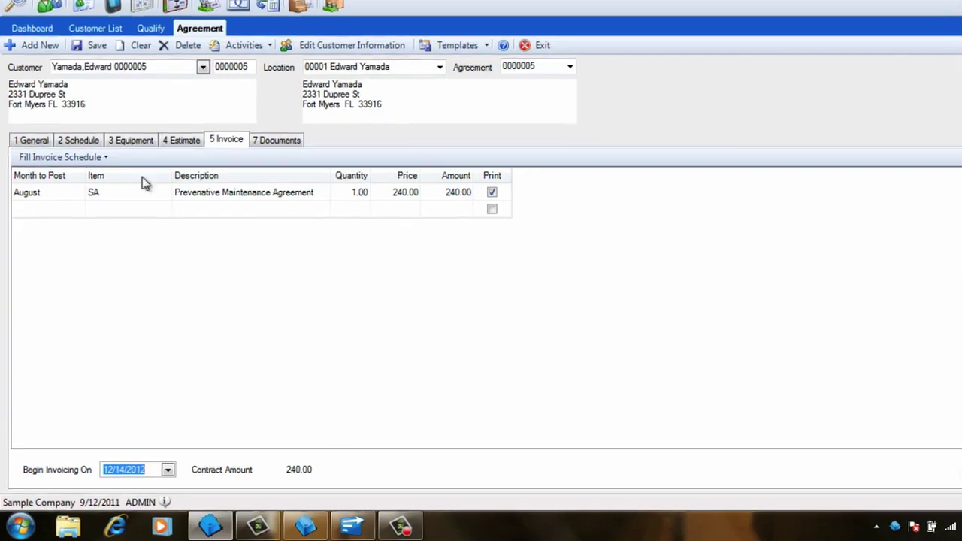
left_click(96, 39)
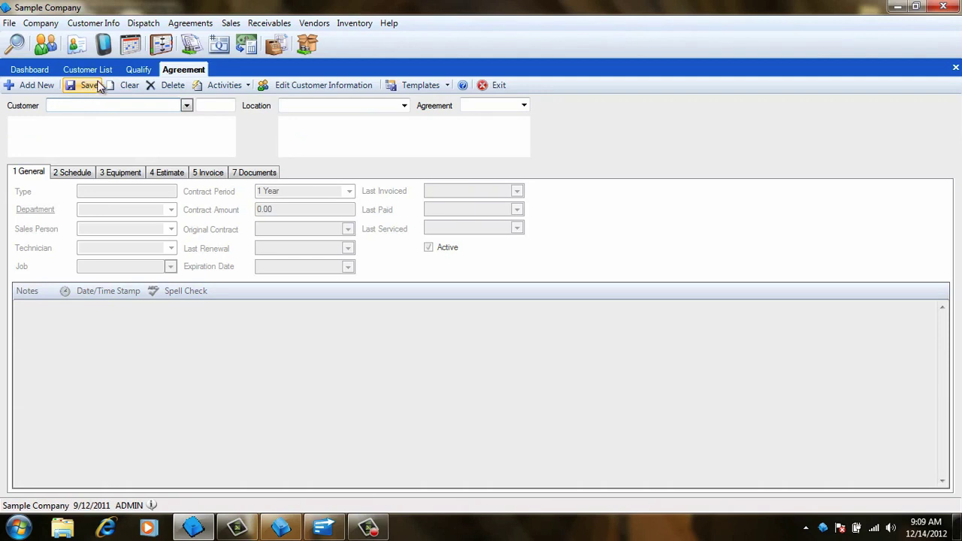
- Refresh the Qualify screen to list agreement 0000005, type GLD, expiring 12/10/2013
left_click(137, 70)
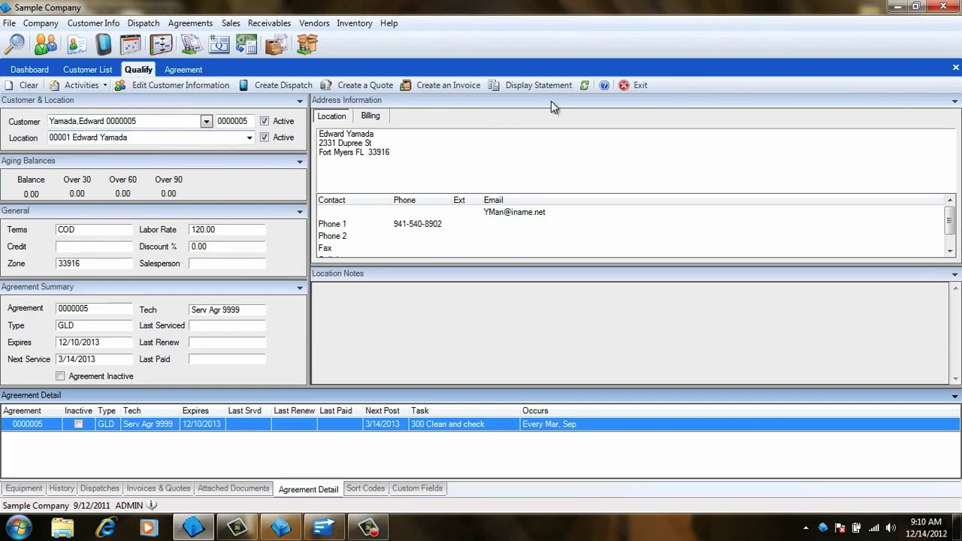
left_click(583, 85)
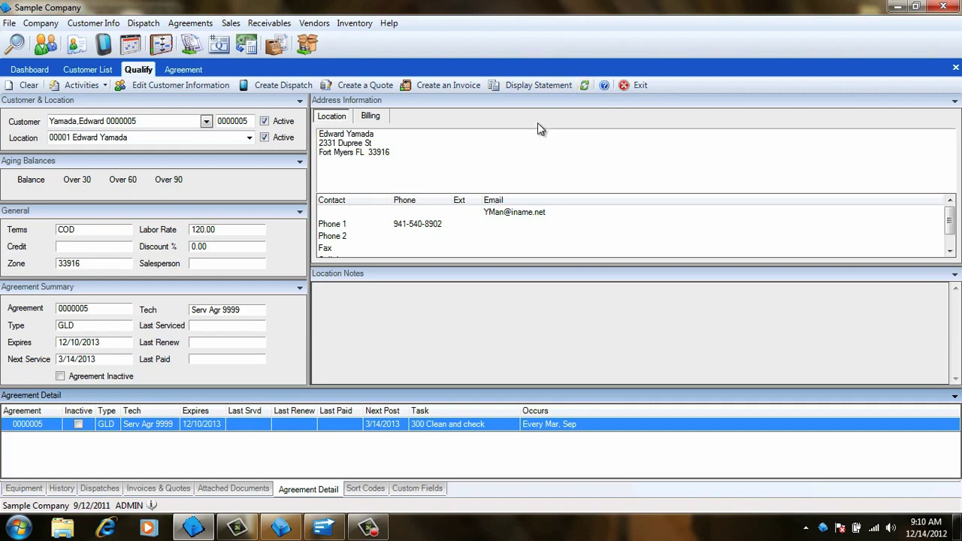